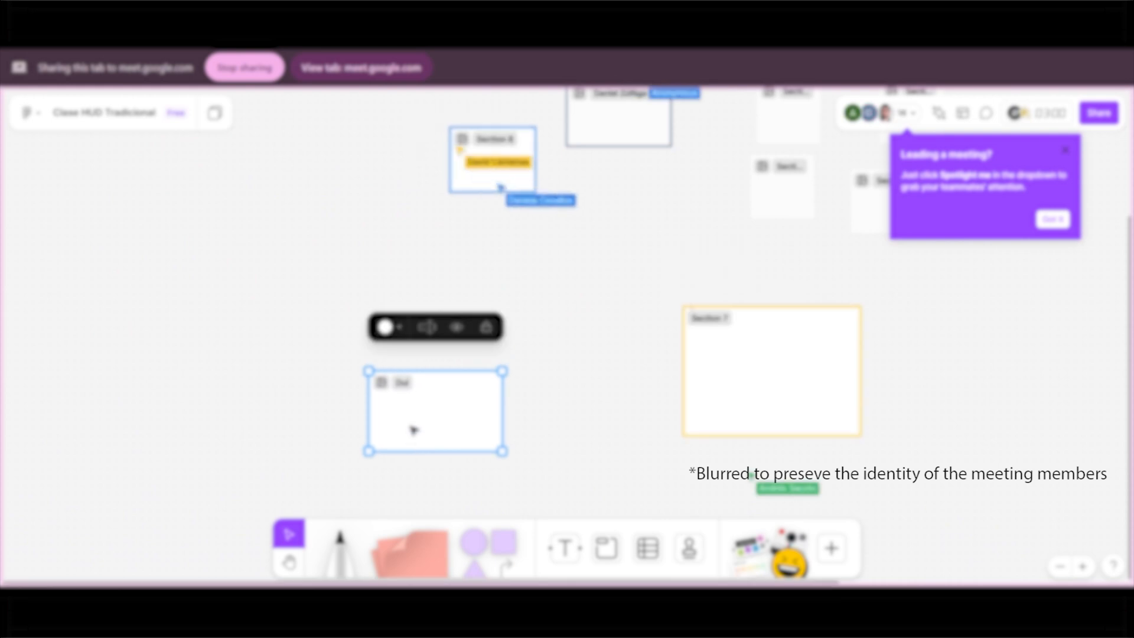
Paste the game screenshot onto the board and position it inside the empty section.
scroll(408, 428, "up", 5)
key("ctrl+v")
left_click_drag(556, 306, 406, 390)
scroll(460, 414, "down", 1)
scroll(331, 412, "up", 3)
scroll(346, 413, "up", 2)
Add the text "The Outer Worlds" to the section as a title for the game screenshot.
left_click(148, 177)
left_click(561, 545)
left_click(357, 191)
type("The Outer Worlds")
key("Escape")
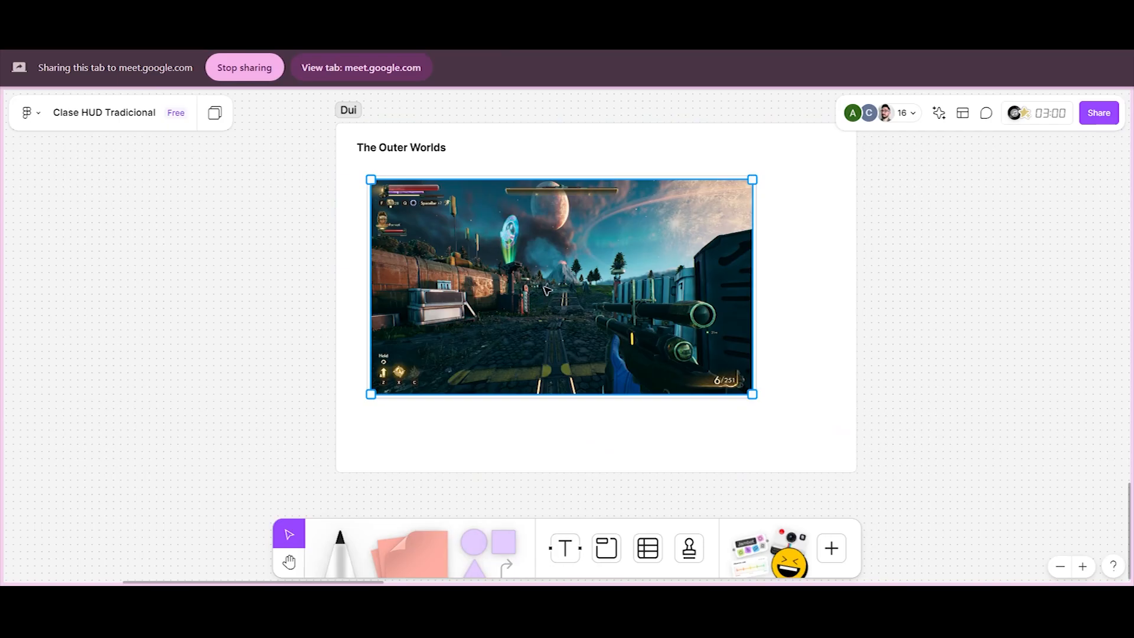
Nudge the game screenshot slightly within its section.
mouse_move(552, 295)
left_mouse_down()
mouse_move(538, 281)
mouse_move(547, 284)
left_mouse_up()
left_click(863, 325)
scroll(428, 368, "up", 3)
Start a text box just below the lower-left corner of the game screenshot.
left_click(342, 547)
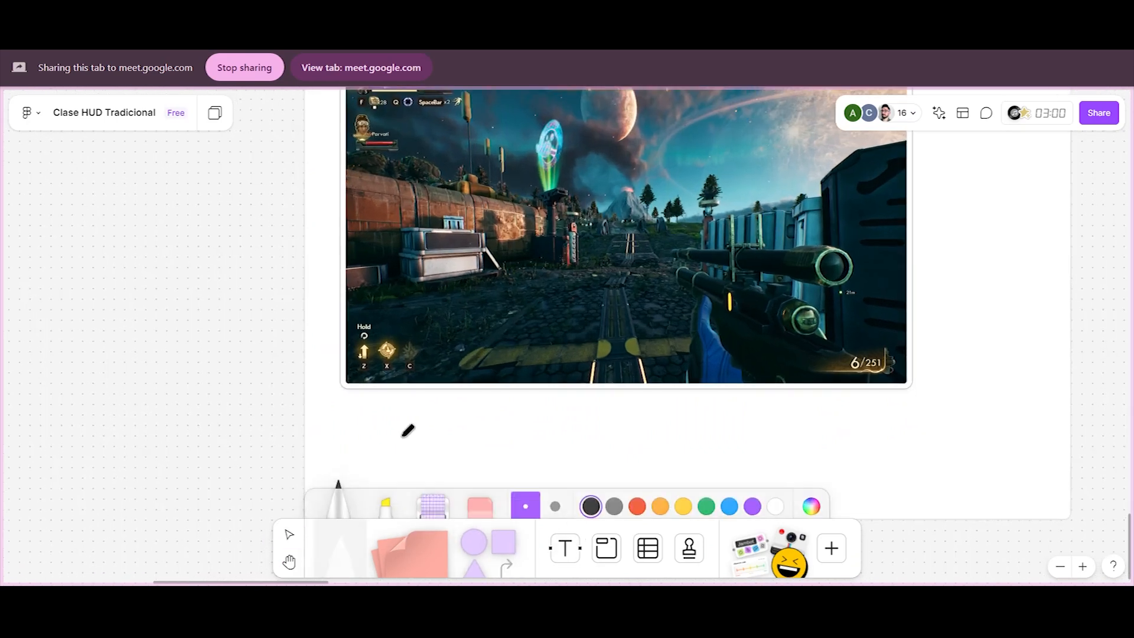
scroll(387, 417, "up", 2)
scroll(399, 412, "down", 2)
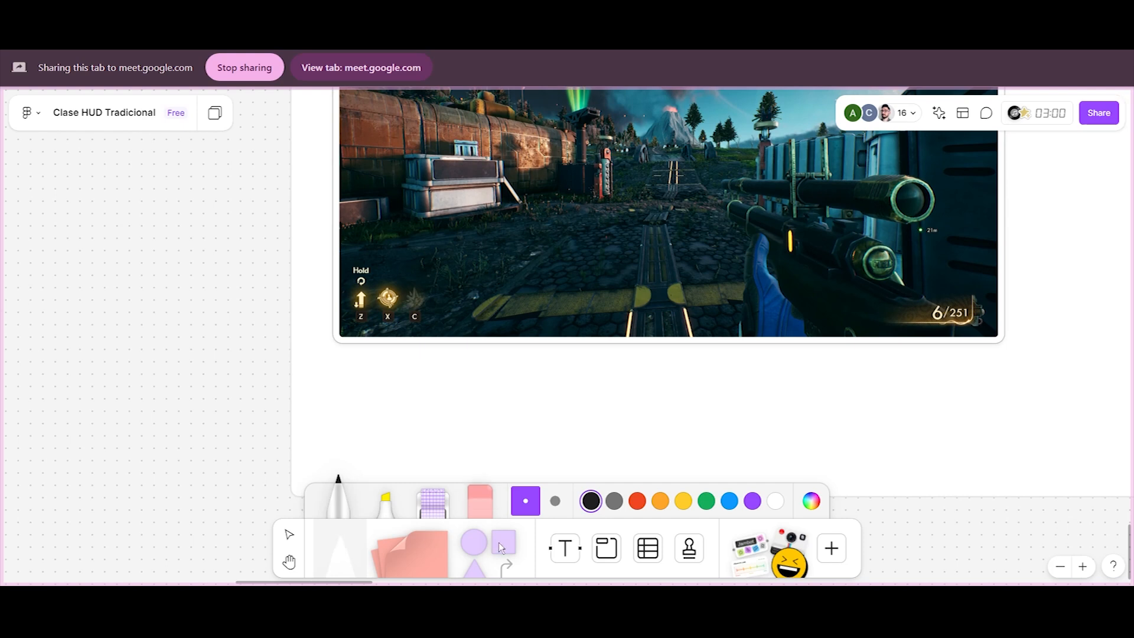
left_click(561, 549)
left_click(353, 372)
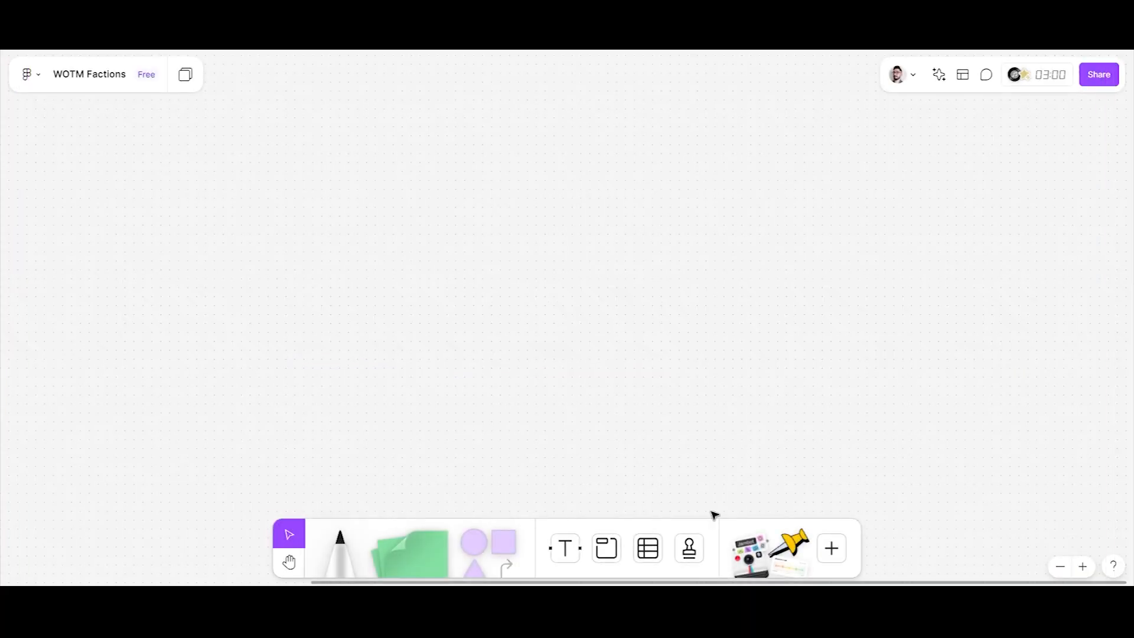
Try out a short freehand marker stroke on the empty WOTM Factions board and delete it.
left_click(340, 552)
mouse_move(320, 149)
left_mouse_down()
mouse_move(338, 168)
mouse_move(349, 154)
mouse_move(364, 165)
left_mouse_up()
left_click(361, 124)
left_click(289, 534)
left_click_drag(272, 114, 403, 218)
key("Delete")
Add the title "Faction System" to the board in bold blue text.
left_click(565, 548)
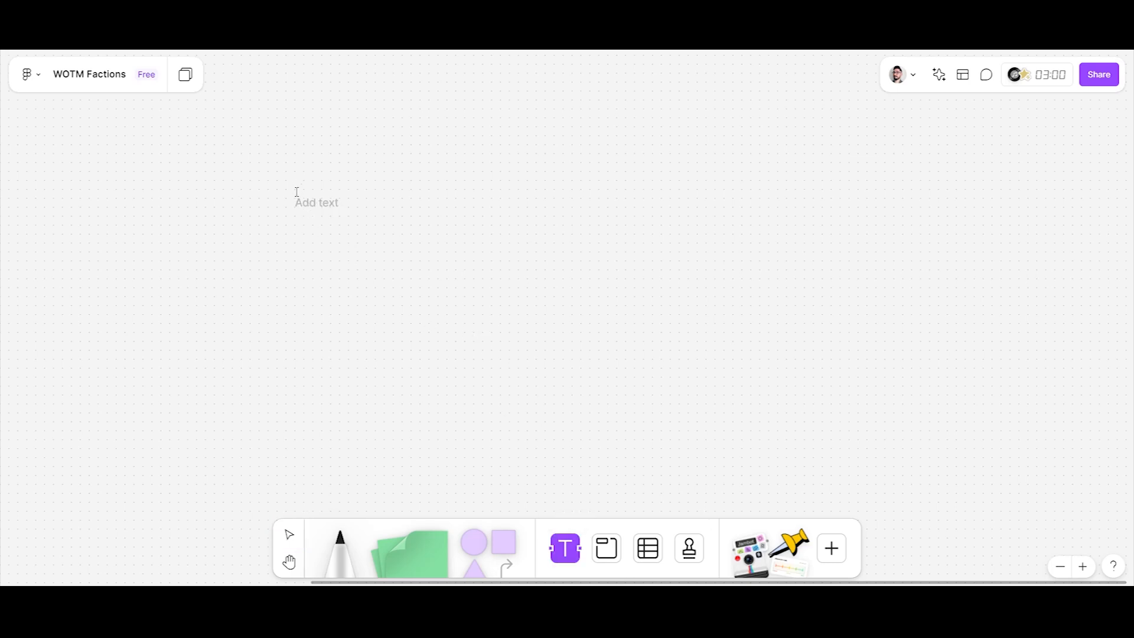
left_click(296, 162)
type("Faction System")
key("ctrl+a")
key("ctrl+b")
left_click(184, 137)
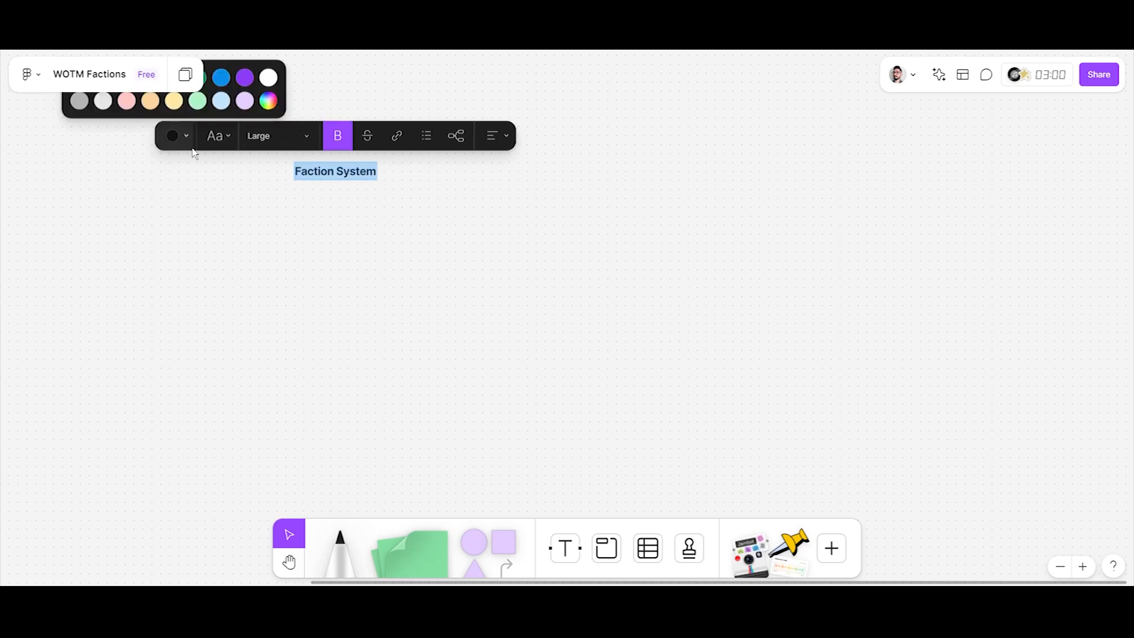
left_click(221, 78)
left_click(345, 256)
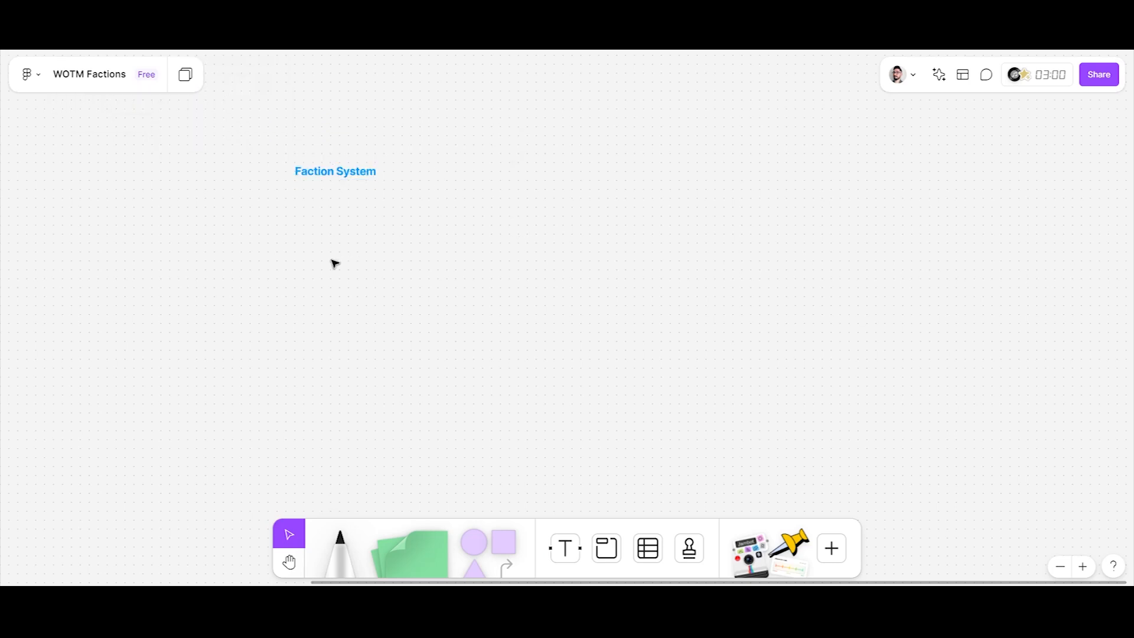
Draw a wide section below the Faction System title and write in it "In WotM, users plays each match with a unique faction.".
key("shift+s")
left_click_drag(293, 187, 644, 310)
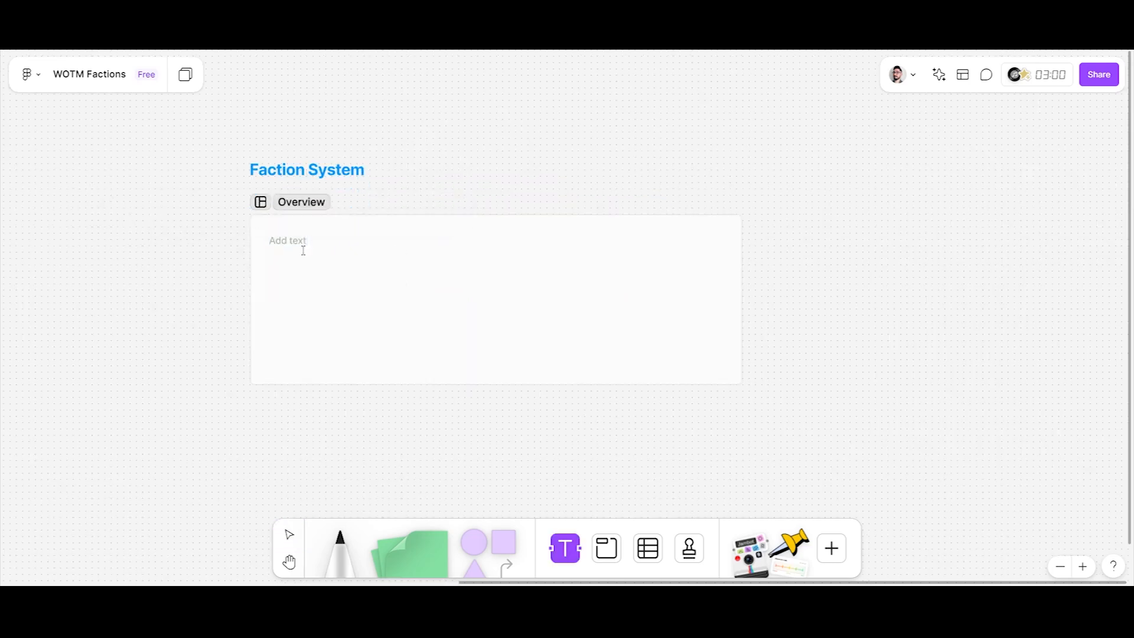
type("In WotM, each user plays each")
left_click(354, 243)
key("BackSpace")
key("BackSpace")
key("BackSpace")
key("BackSpace")
key("BackSpace")
key("BackSpace")
key("BackSpace")
key("BackSpace")
key("BackSpace")
type("users")
left_click(383, 244)
type("match with a unique faction")
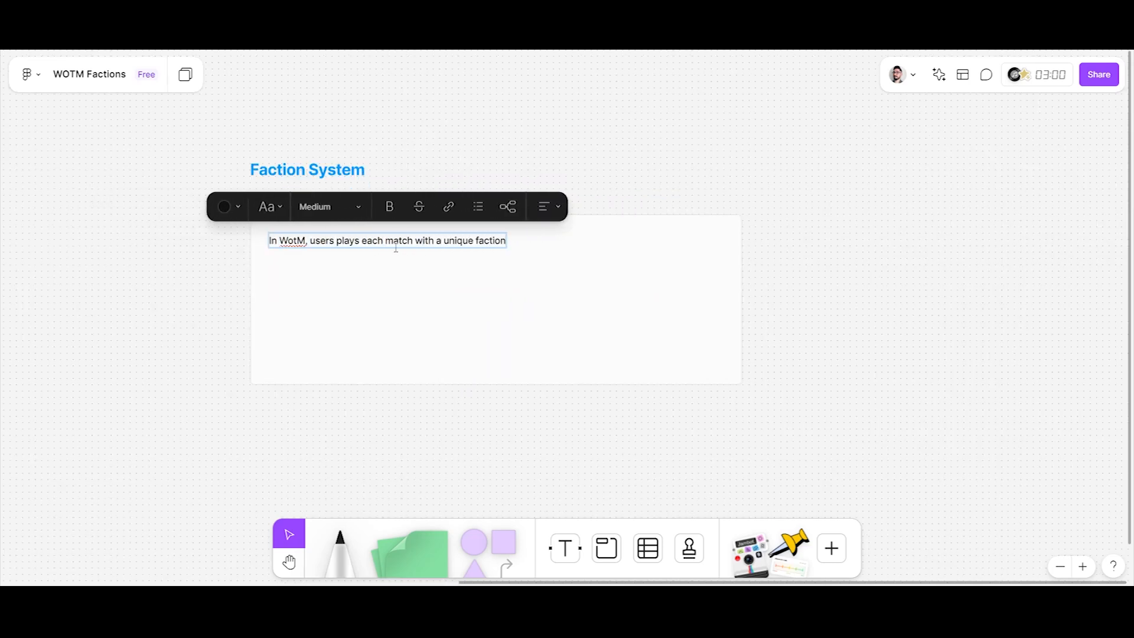
type(".")
Add the heading "Overview" below the intro sentence and format it as bold blue.
key("Return")
type("Overview")
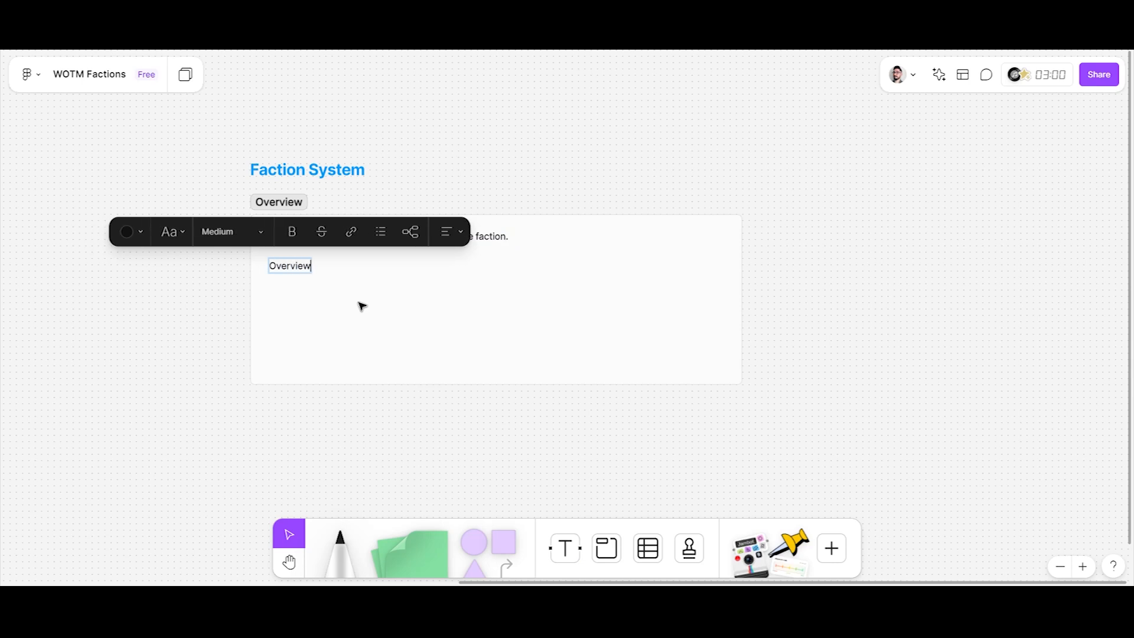
key("shift+Home")
key("ctrl+b")
left_click(135, 232)
left_click(177, 176)
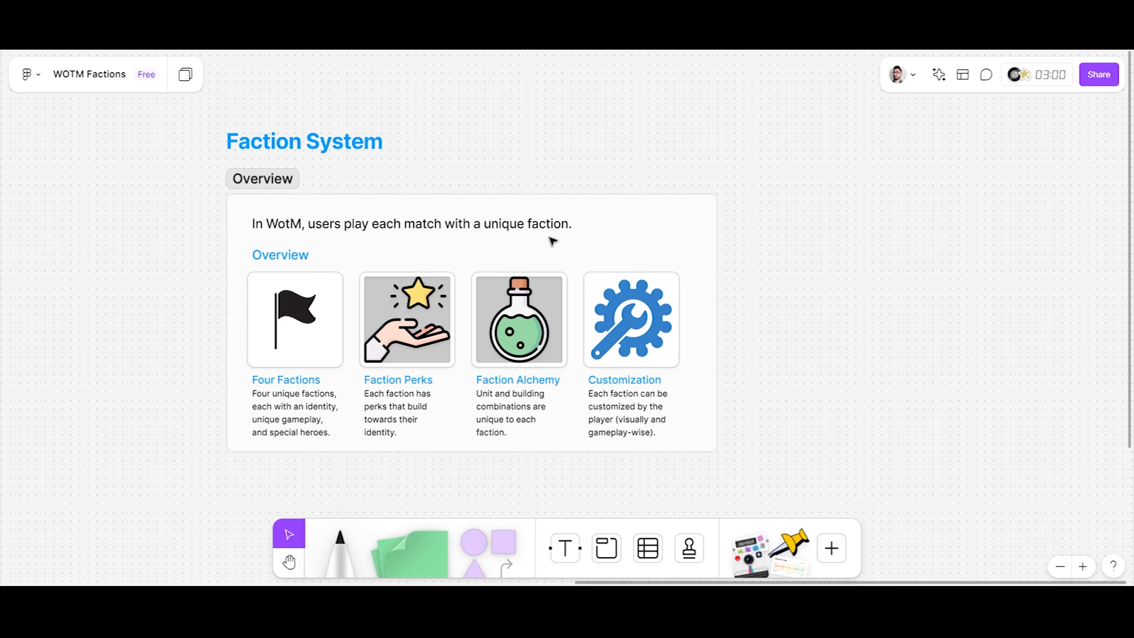
Paste the "Faction System Documentation" link above the Customization icon and align it with the Overview heading.
key("ctrl+v")
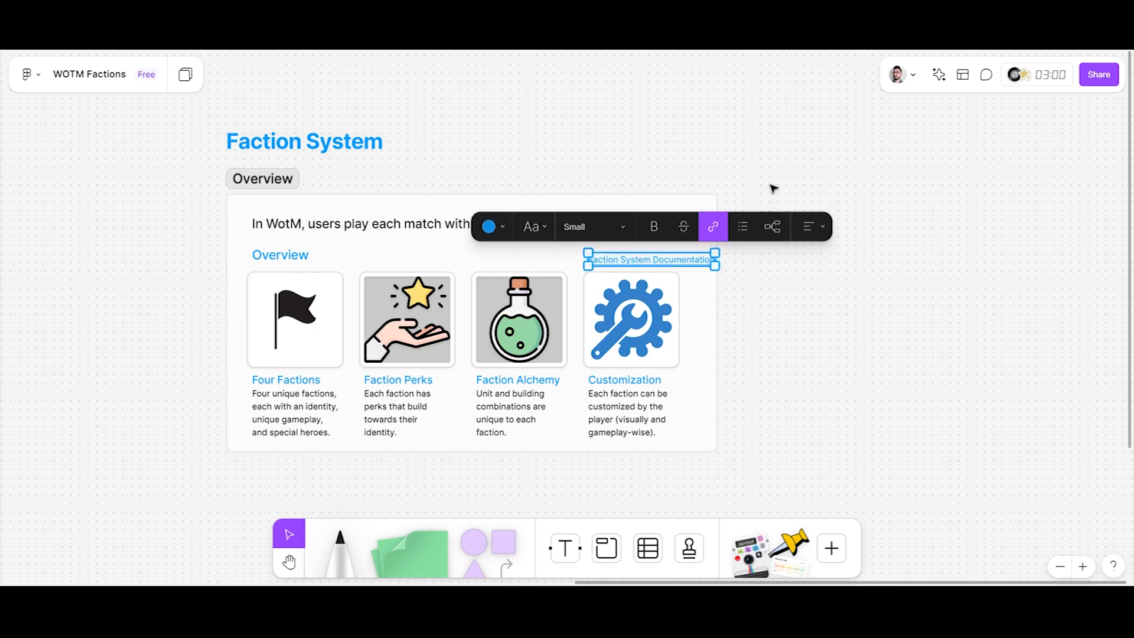
left_click(728, 275)
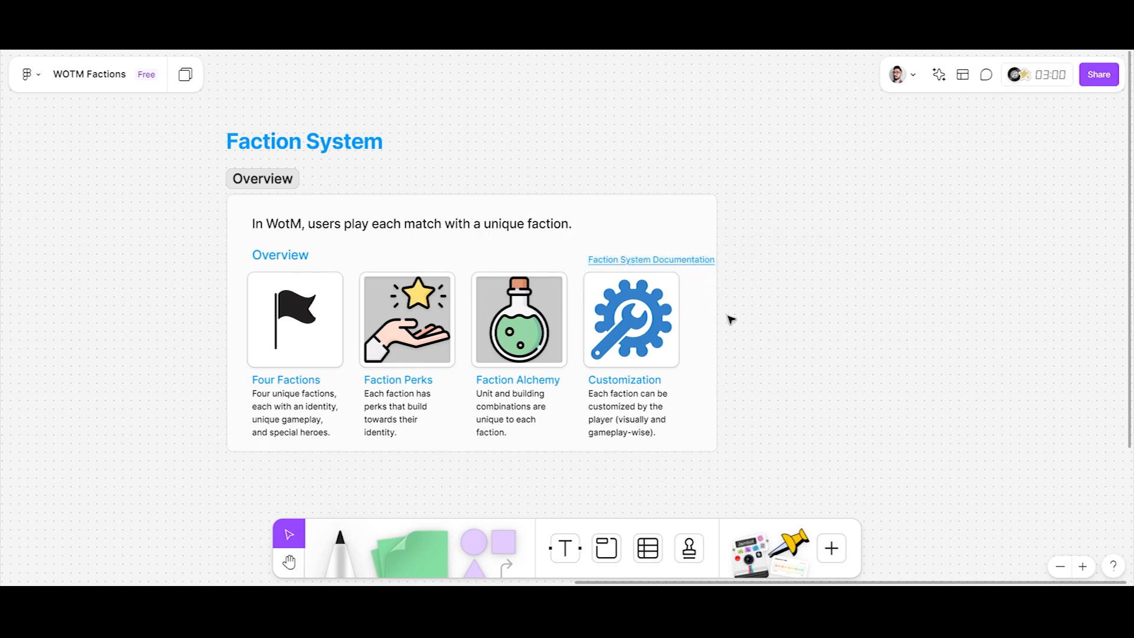
left_click(676, 263)
left_click_drag(676, 263, 674, 262)
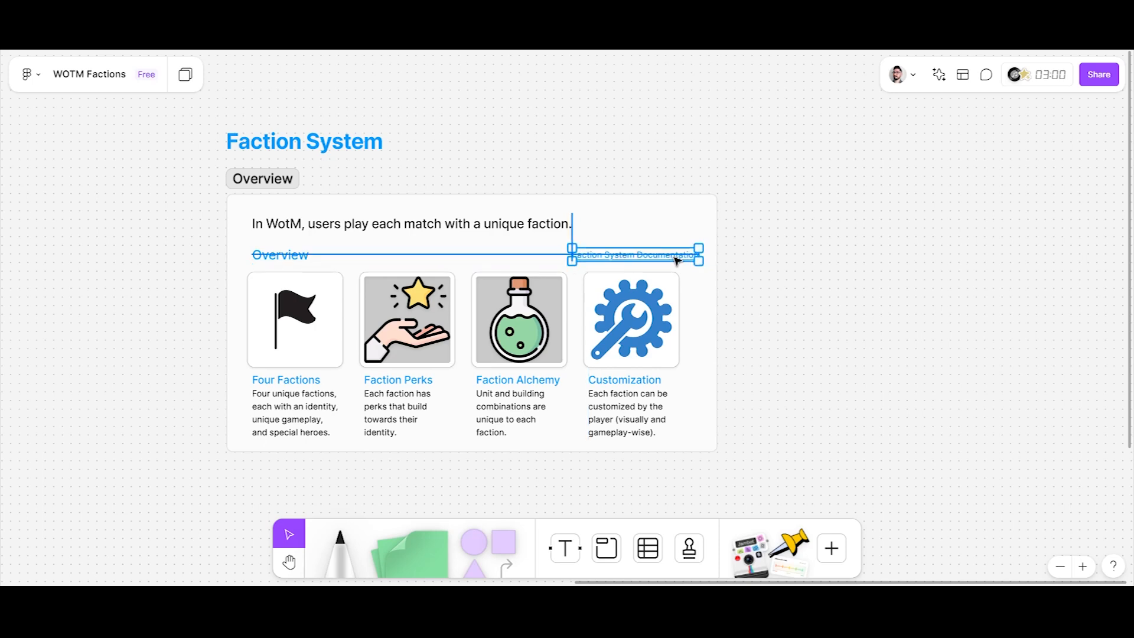
Draw a new section below the Overview section and shift it slightly down to leave a gap.
scroll(473, 295, "down", 3)
key("shift+s")
mouse_move(225, 295)
left_mouse_down()
mouse_move(380, 451)
mouse_move(424, 459)
mouse_move(423, 483)
mouse_move(520, 494)
mouse_move(483, 494)
mouse_move(511, 486)
left_mouse_up()
left_click(606, 432)
scroll(549, 393, "up", 1)
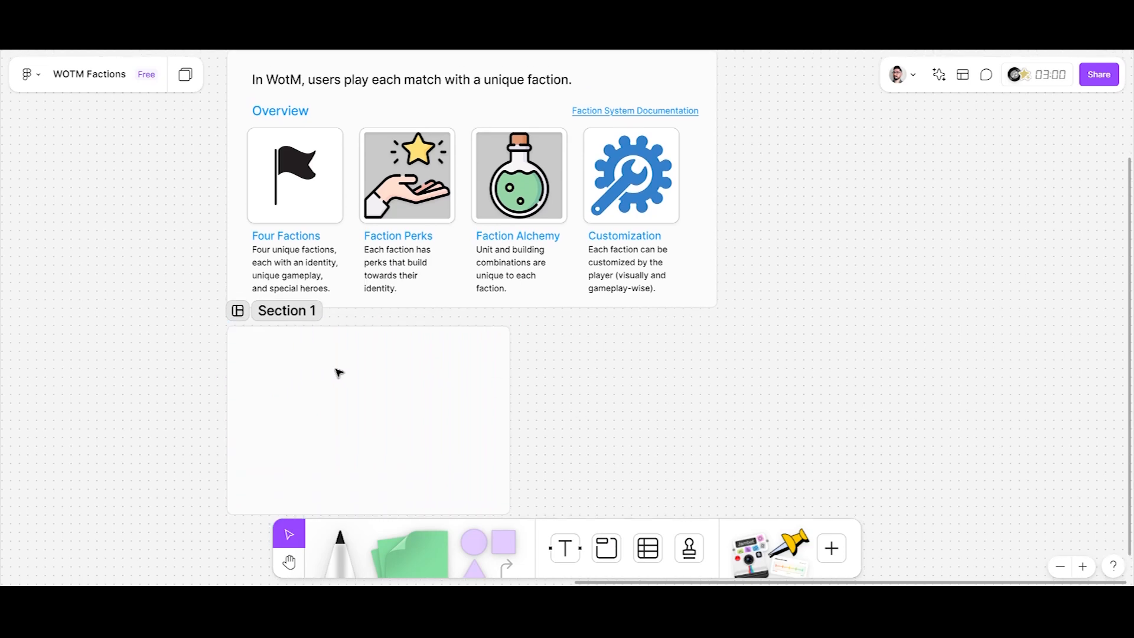
left_click_drag(337, 372, 337, 388)
Rename the new section below the Overview section to "The Eranishár".
double_click(299, 330)
type("The Eranishár")
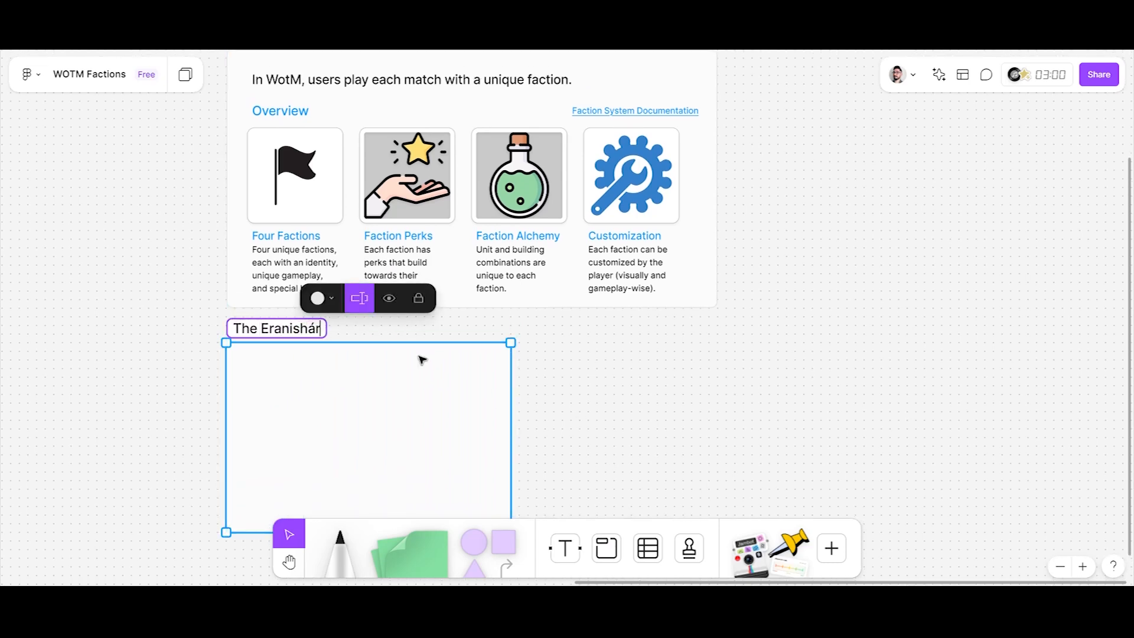
left_click(618, 454)
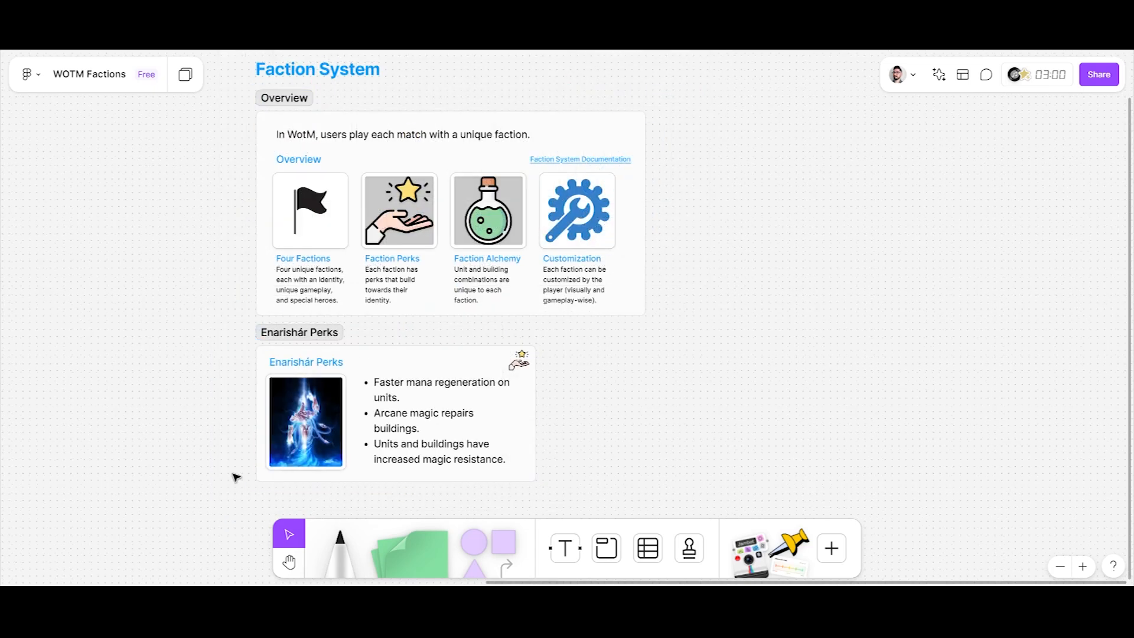
Duplicate the Enarishár Perks section and place the copy directly beside the original, to its right.
scroll(489, 423, "down", 3)
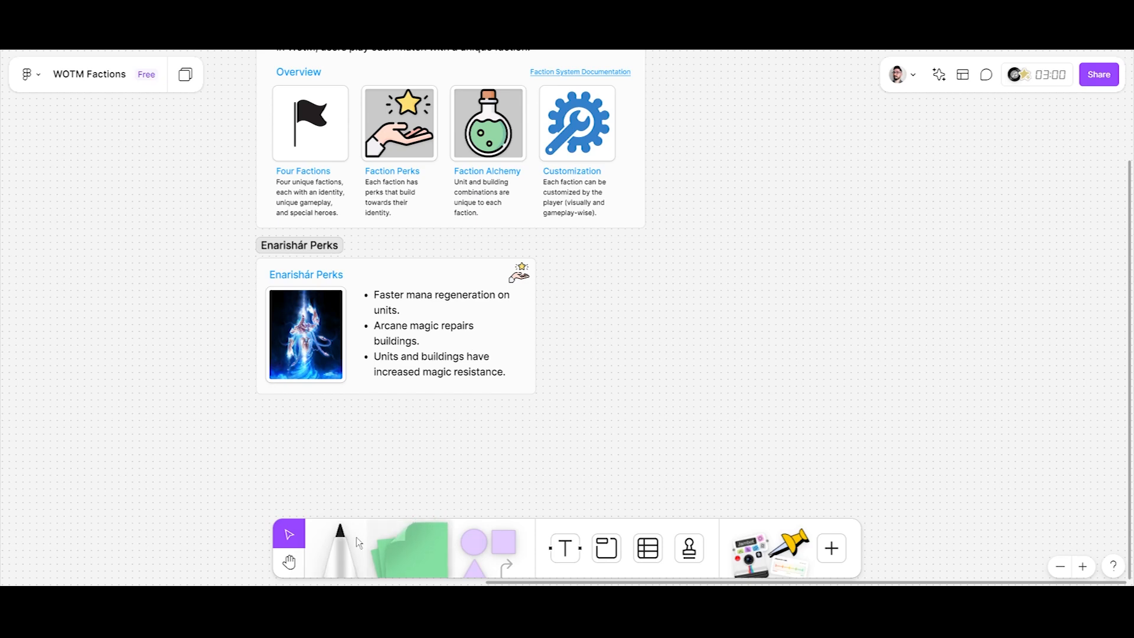
left_click(521, 275)
left_click(576, 311)
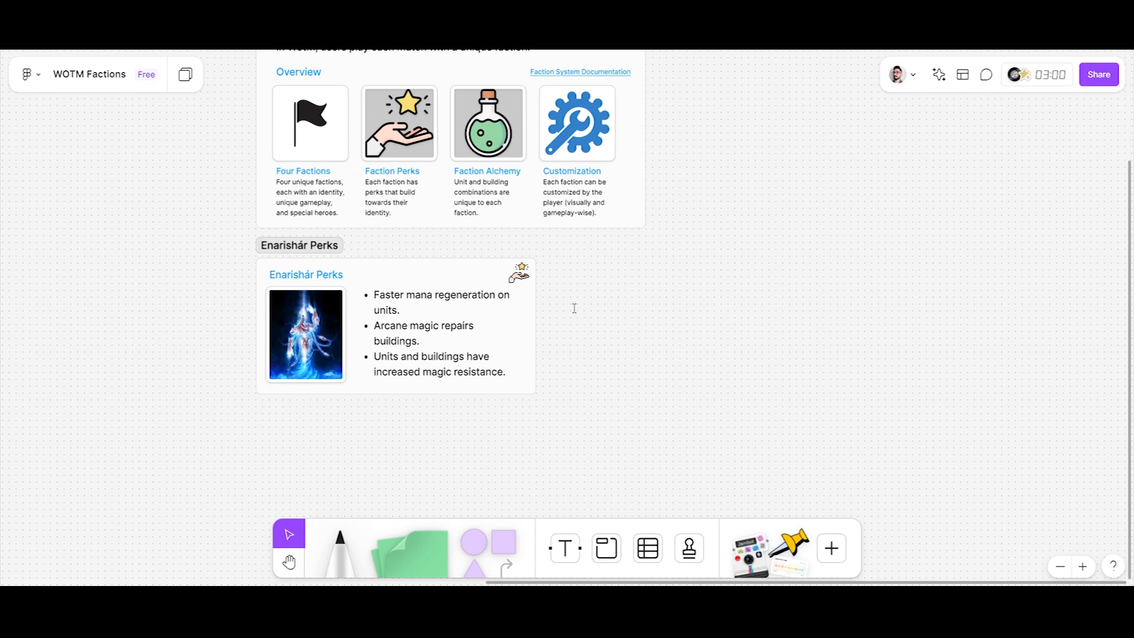
left_click(306, 259)
left_click_drag(305, 261, 598, 263)
Duplicate both Enarishár Perks sections together and place the copies in a second row below the originals.
left_click(277, 246, "shift")
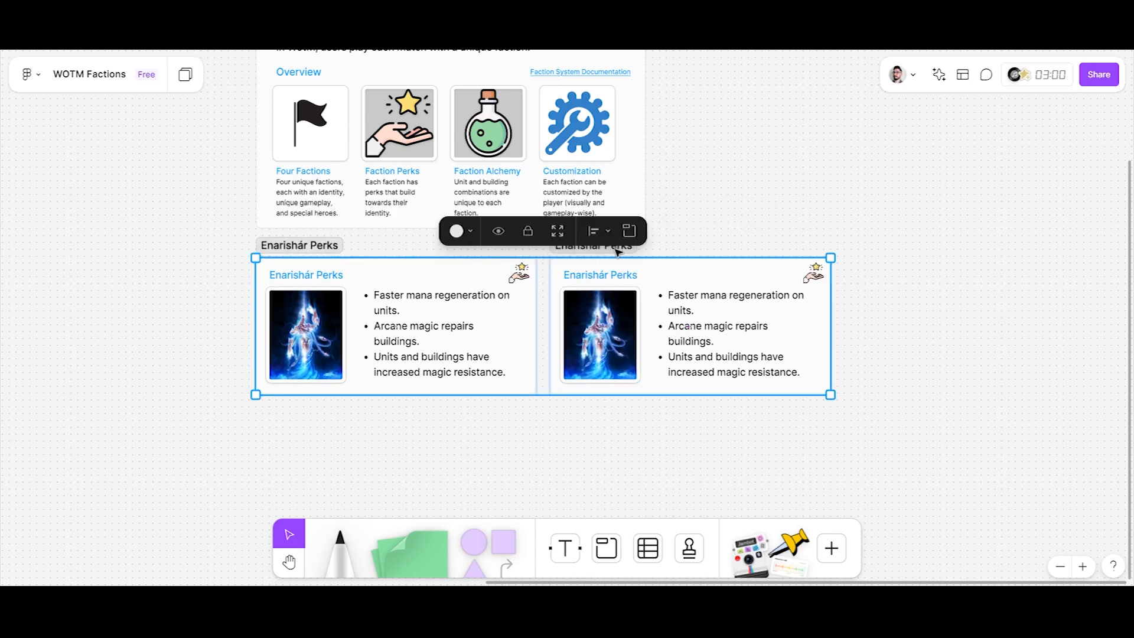
scroll(275, 239, "down", 1)
left_click_drag(286, 240, 286, 393)
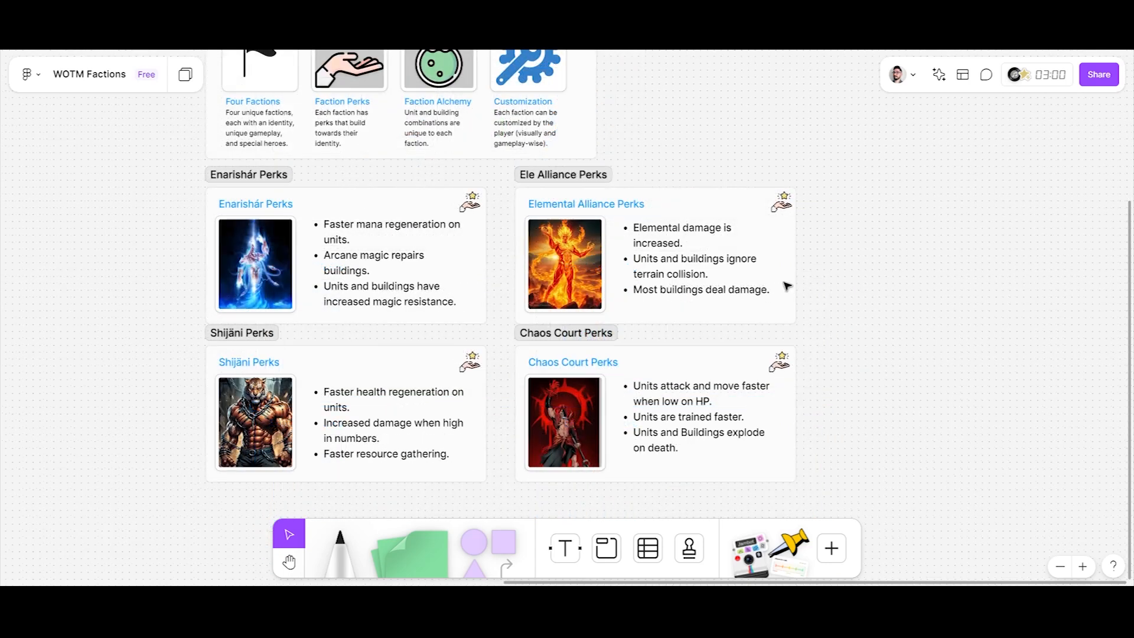
left_click(642, 261)
left_click(390, 433)
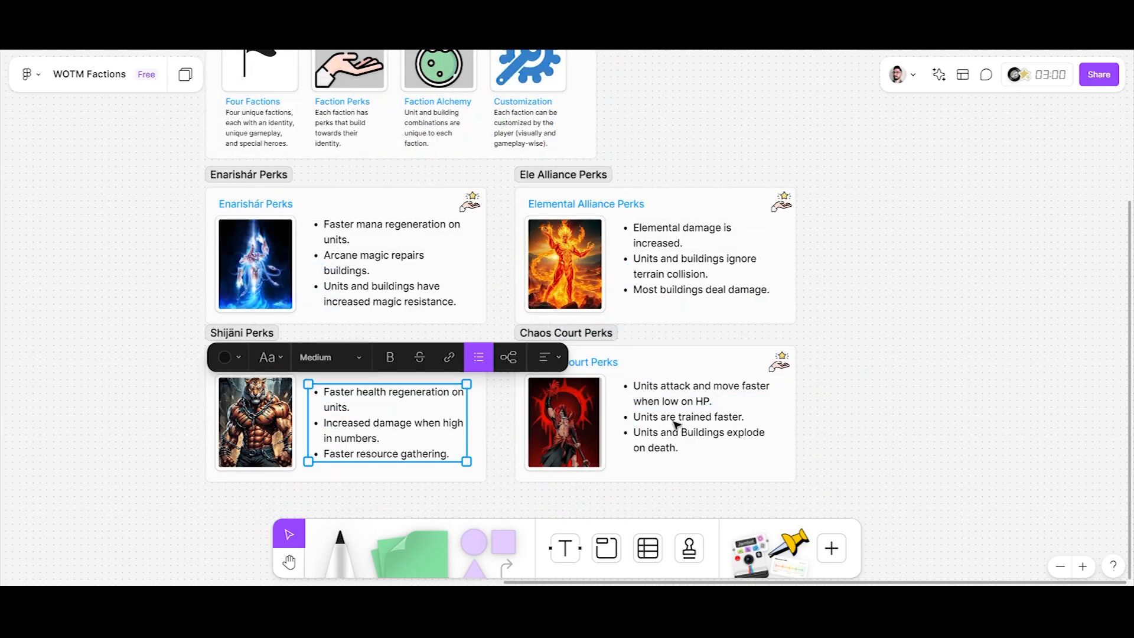
left_click(751, 424)
left_click(857, 421)
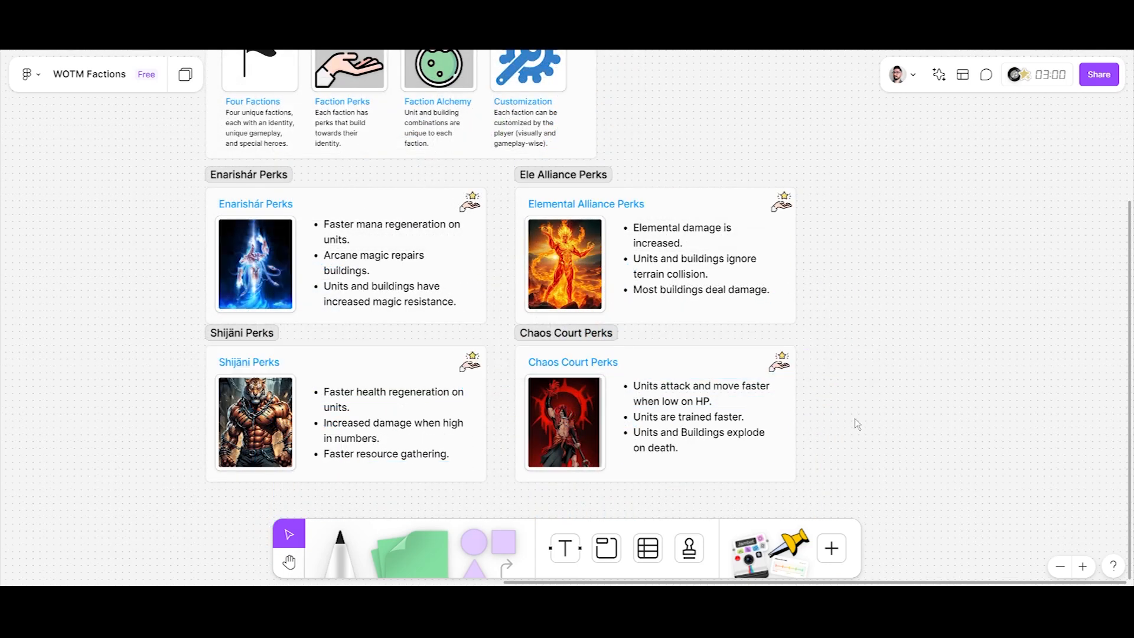
scroll(856, 419, "down", 2)
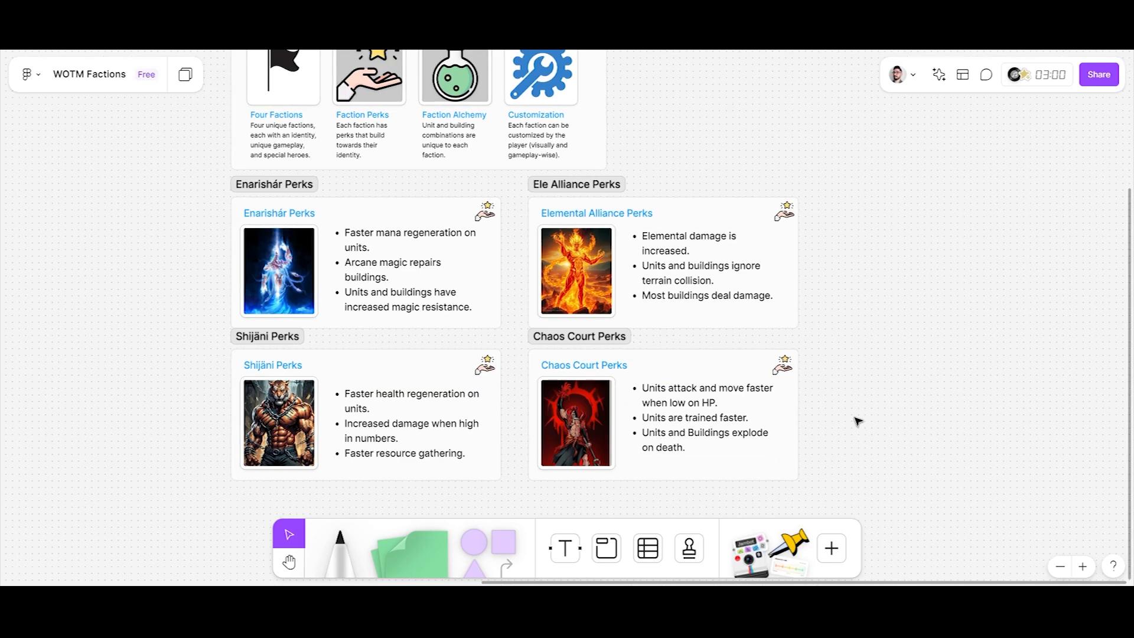
Copy the Faction Alchemy flask image and add a section named "Alchemy" below the Shijäni Perks section.
left_click(481, 95)
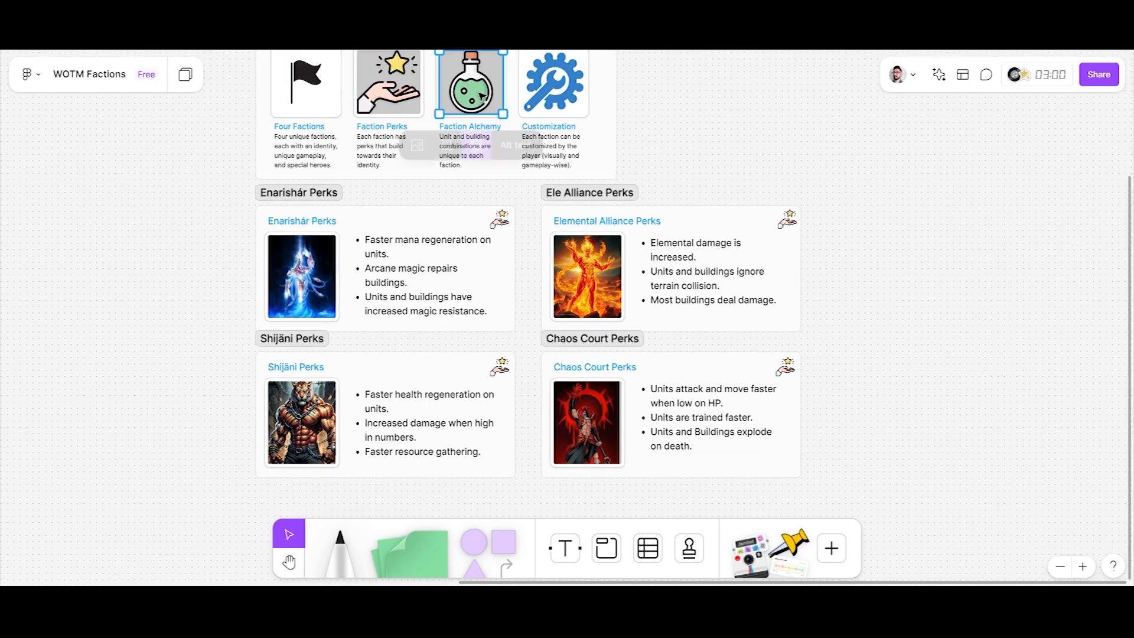
left_click(675, 120)
scroll(678, 136, "down", 3)
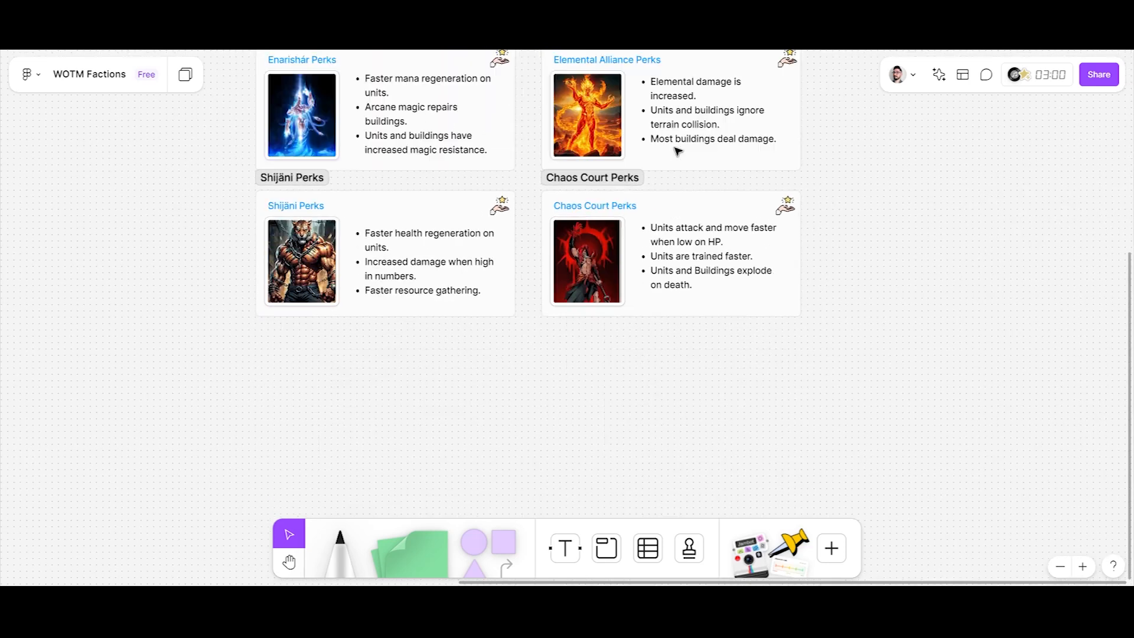
left_click(607, 548)
left_click(261, 331)
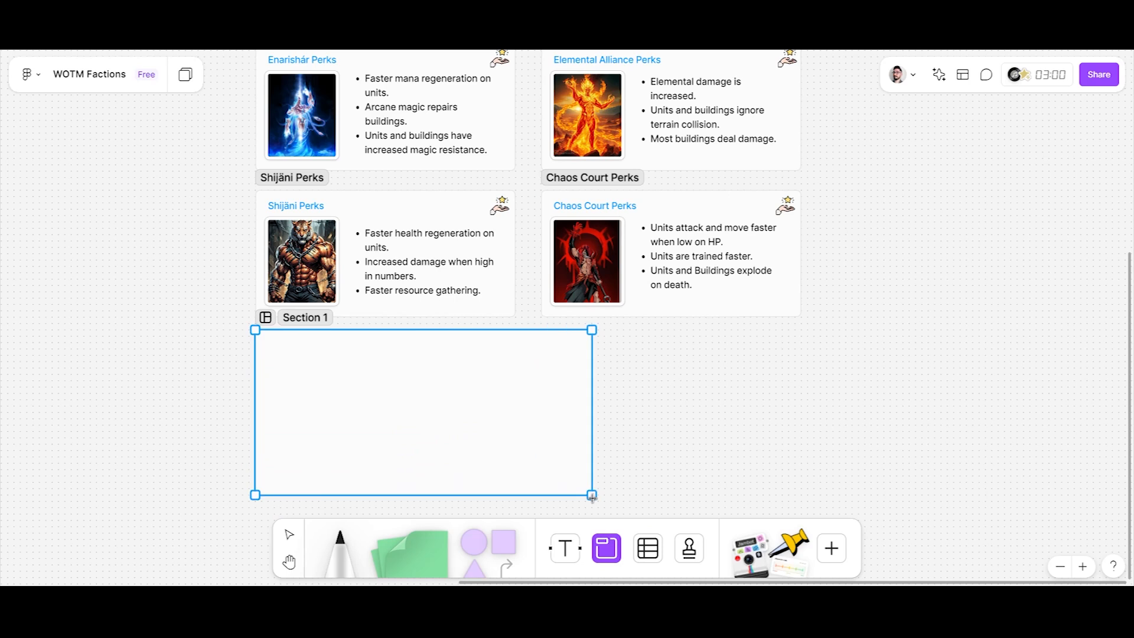
double_click(308, 317)
type("Alchemy")
Paste the flask image and place it in the upper-left area of the Alchemy section.
left_click(390, 355)
key("ctrl+v")
left_click_drag(571, 323, 299, 375)
left_click(378, 431)
Add the heading "About Faction Alchemy" beside the flask image in bold blue text.
left_click(564, 550)
left_click(351, 368)
type("About Fact")
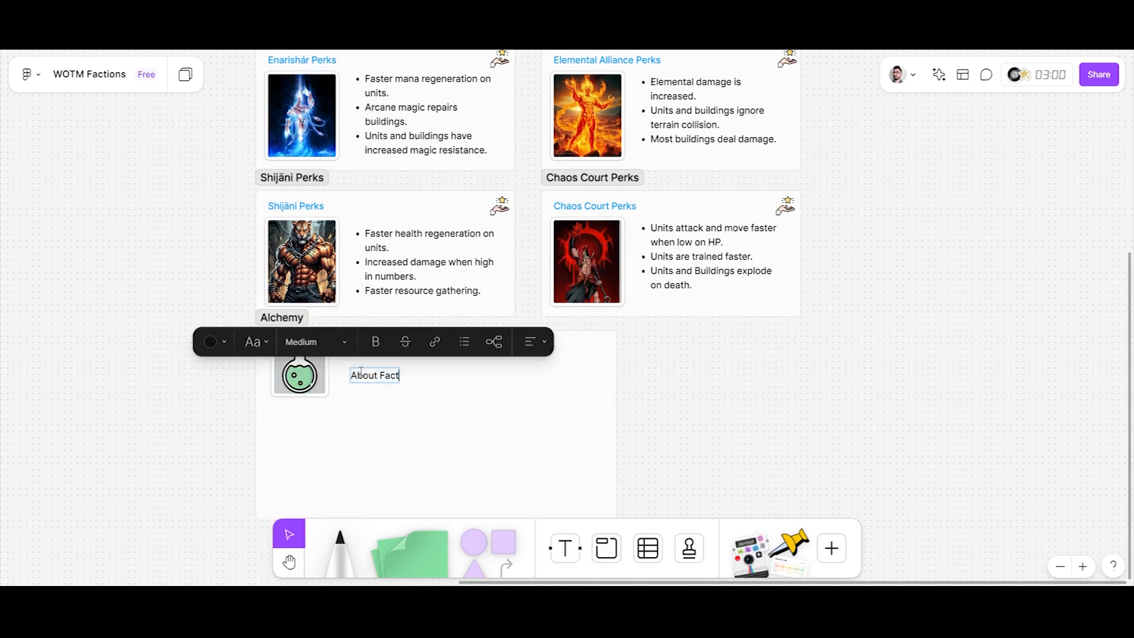
type("ion Alchemy")
key("ctrl+a")
key("ctrl+b")
left_click(240, 341)
left_click(242, 283)
Place the About Faction Alchemy heading in the section's upper-left corner and the flask image in its upper-right corner.
scroll(263, 452, "up", 3)
left_click(412, 362)
left_click_drag(313, 350, 313, 403)
left_click_drag(420, 347, 310, 317)
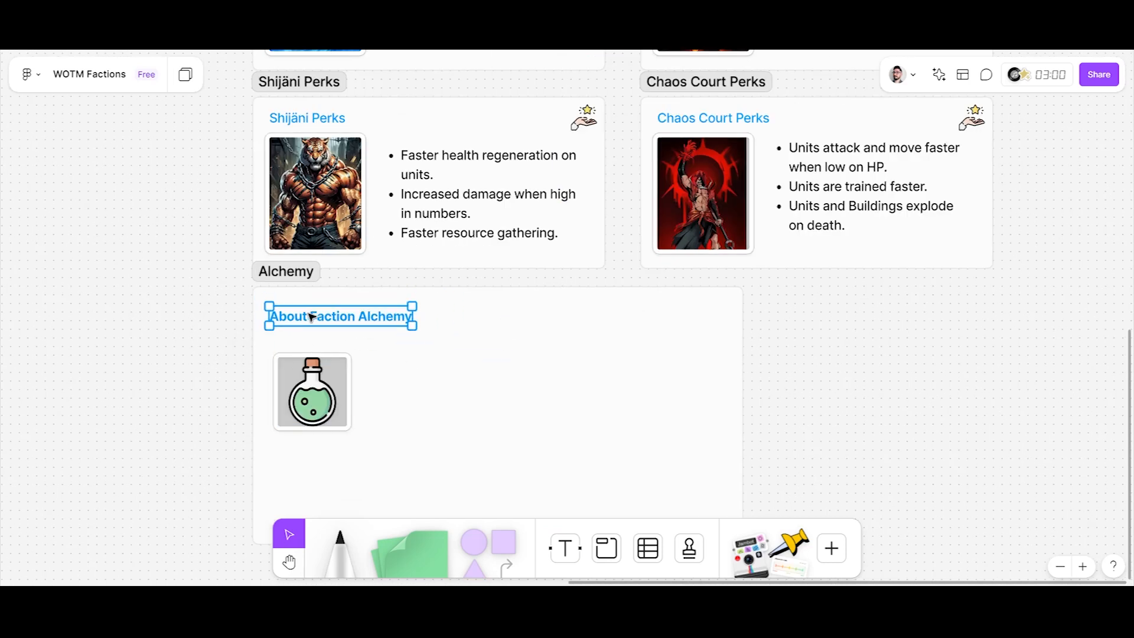
left_click_drag(314, 417, 694, 362)
left_click(850, 329)
Duplicate the Enarishár portrait into the Alchemy section and place it at small size below the About Faction Alchemy heading.
scroll(830, 347, "down", 3)
scroll(826, 355, "right", 3)
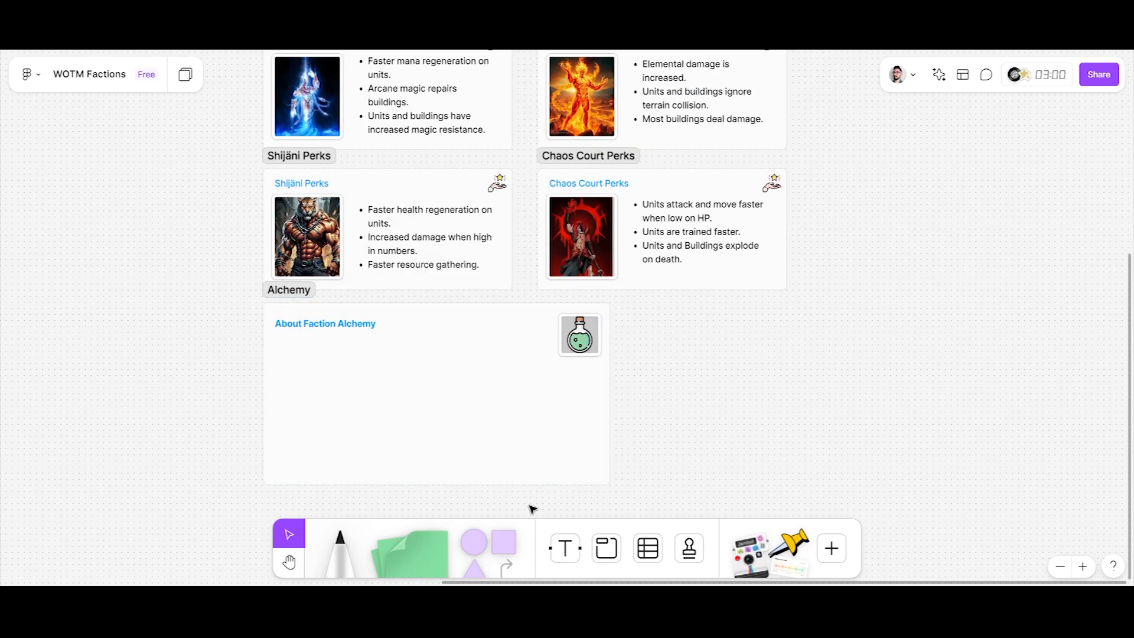
scroll(412, 321, "up", 1)
left_click(287, 98)
left_click_drag(313, 110, 337, 377)
scroll(334, 420, "up", 3)
double_click(337, 390)
left_click_drag(366, 423, 278, 357)
left_click(452, 428)
key("ctrl+z")
left_click(422, 387)
Add the text "The Enarishár alchemy tree..." and position it beside the small Enarishár portrait.
key("t")
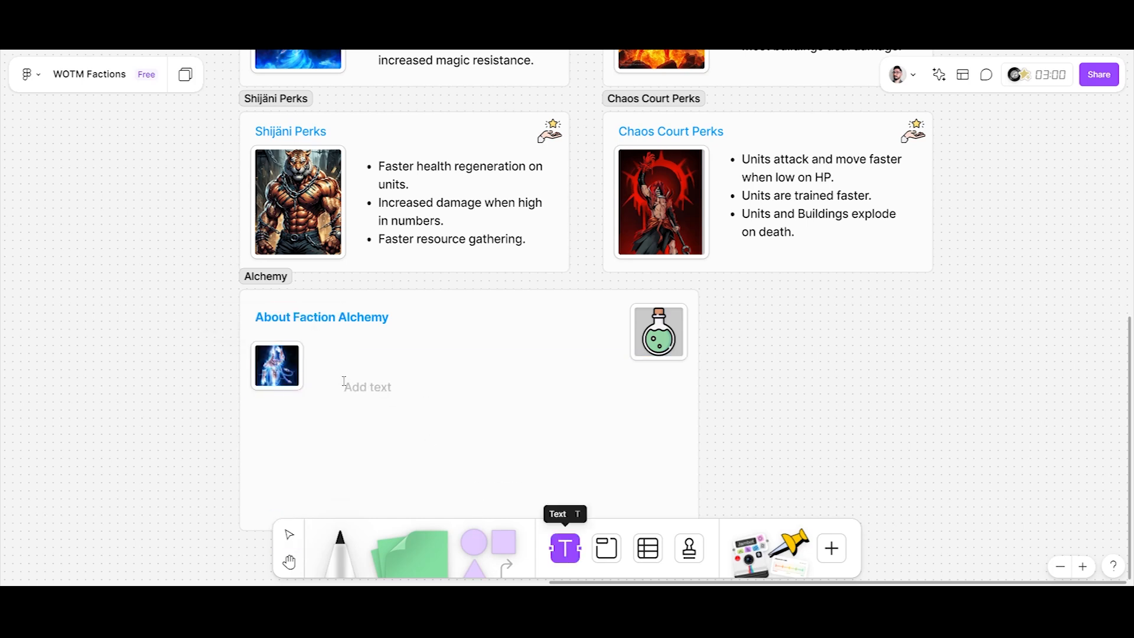
left_click(347, 385)
type("The Enarishár alchemy tree...")
key("Escape")
left_click_drag(339, 368, 347, 363)
left_click(398, 417)
left_click(369, 362)
left_click(360, 408)
scroll(341, 304, "down", 1)
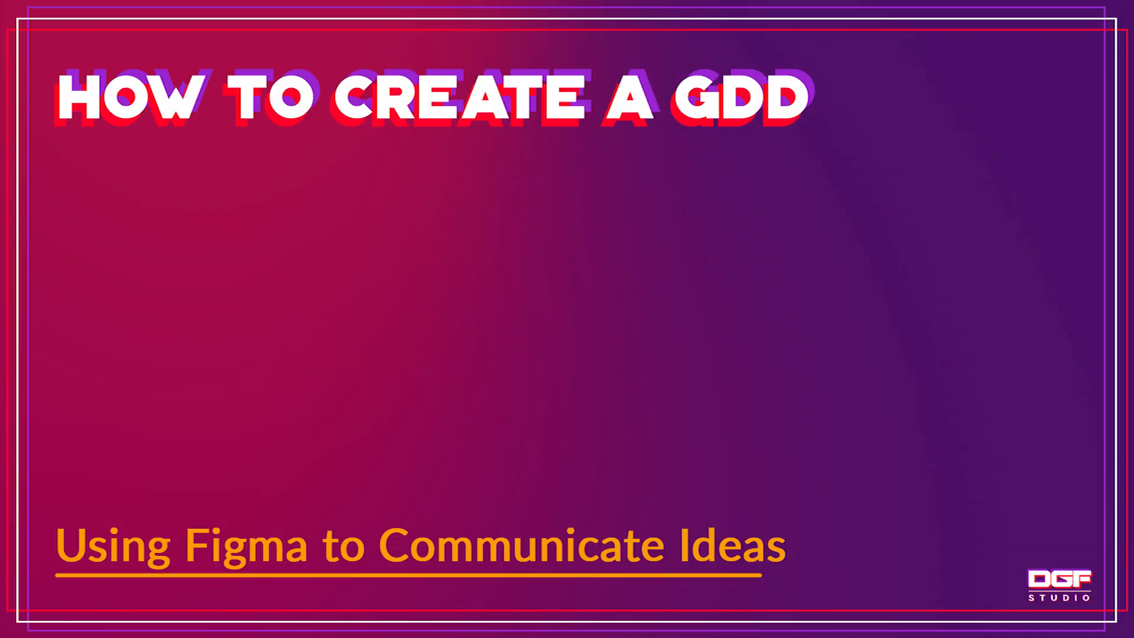